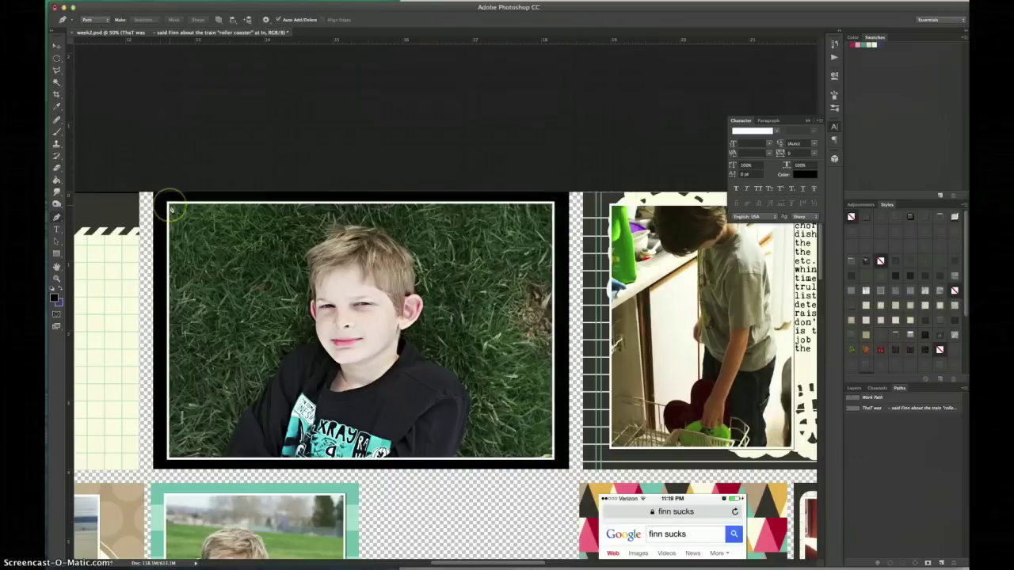
Step: Draw a closed path with the Pen tool around the photo's grass area, following the inner frame edges and the boy's outline
click(170, 208)
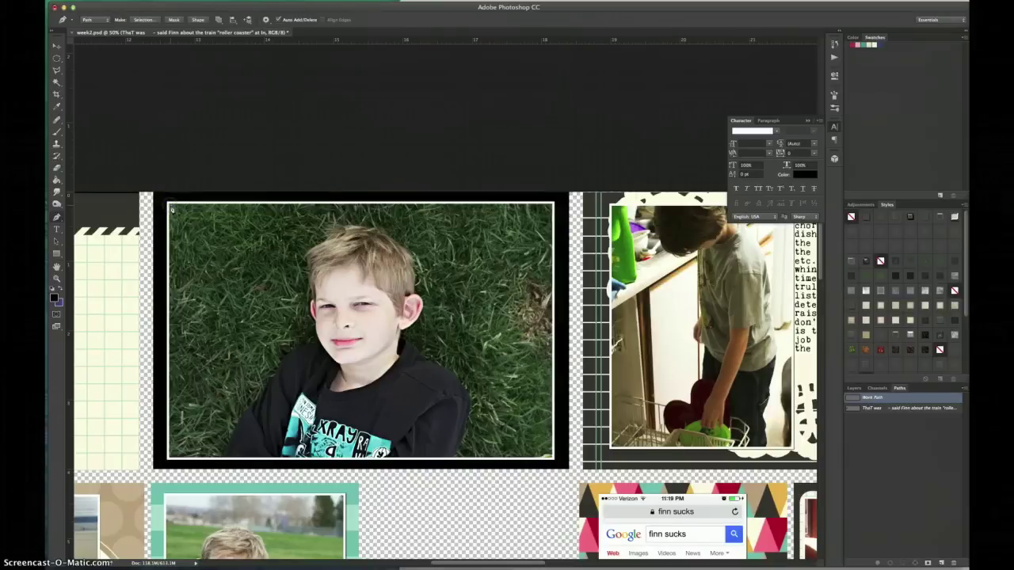
click(551, 207)
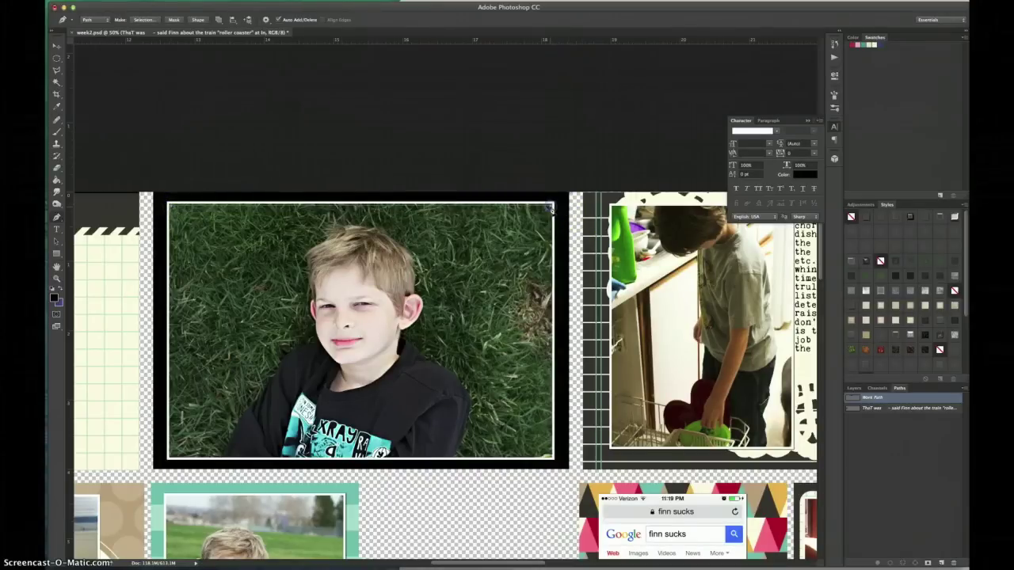
click(551, 457)
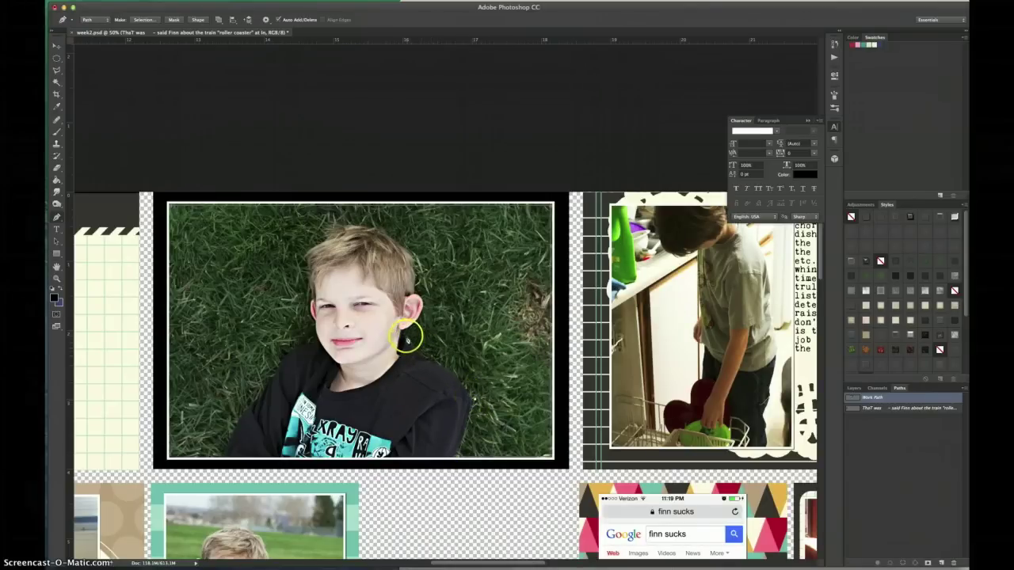
click(419, 290)
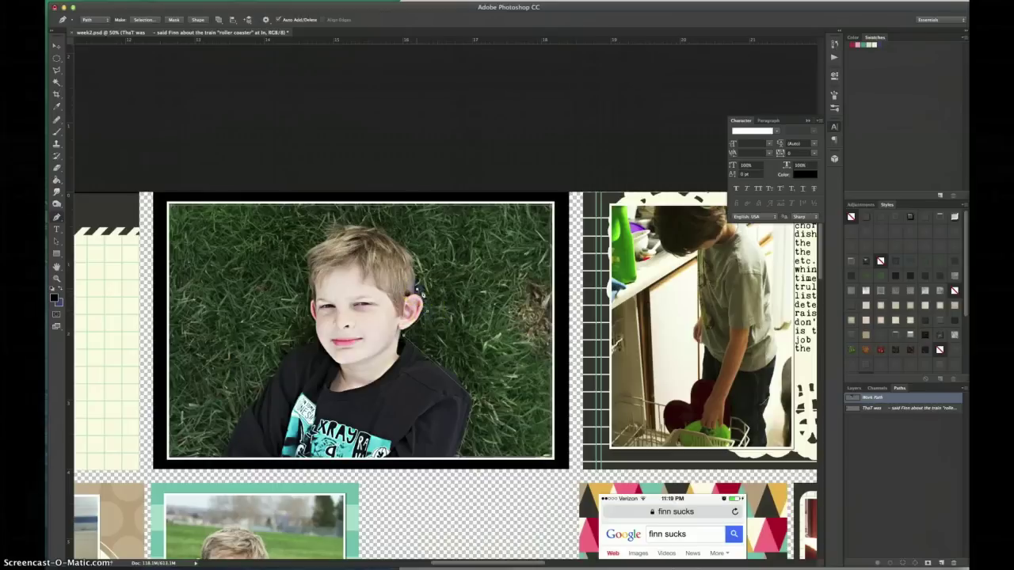
click(377, 230)
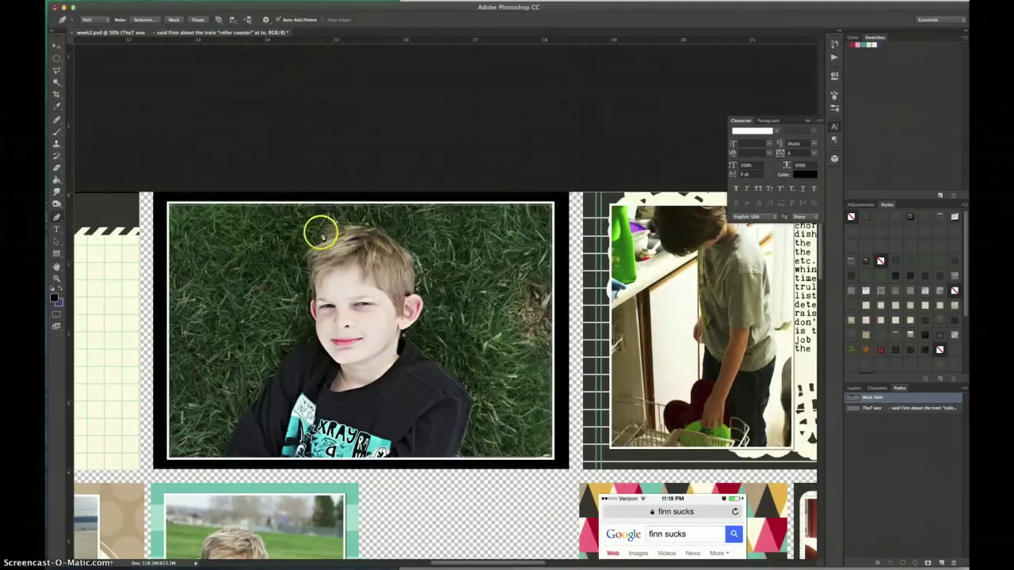
click(303, 264)
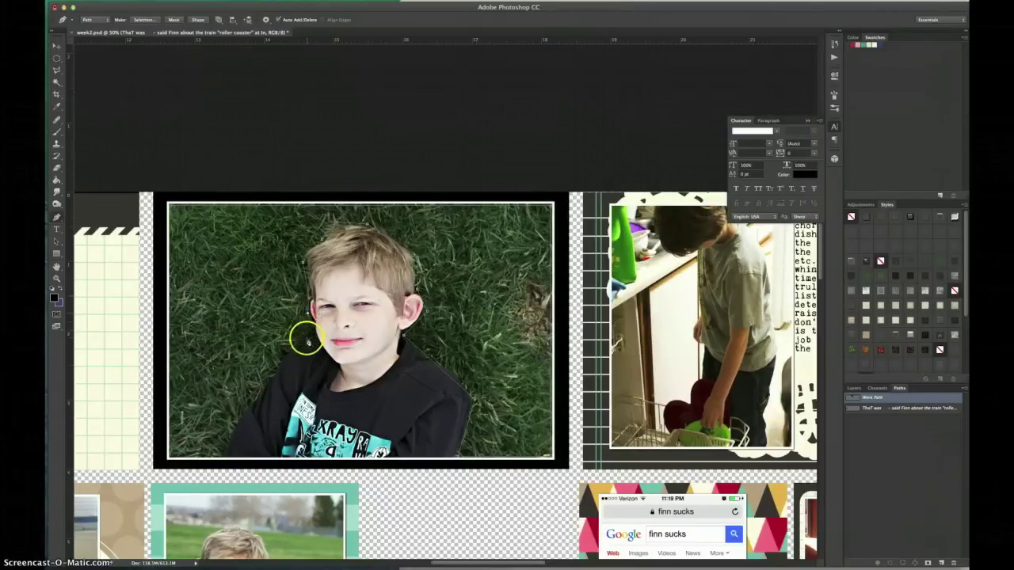
drag(311, 336, 262, 384)
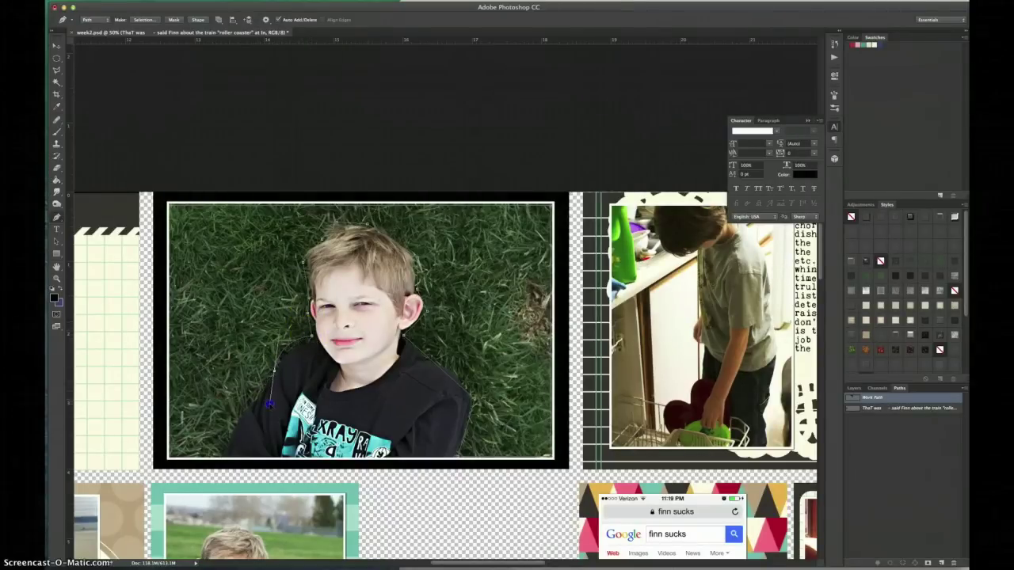
alt+click(274, 369)
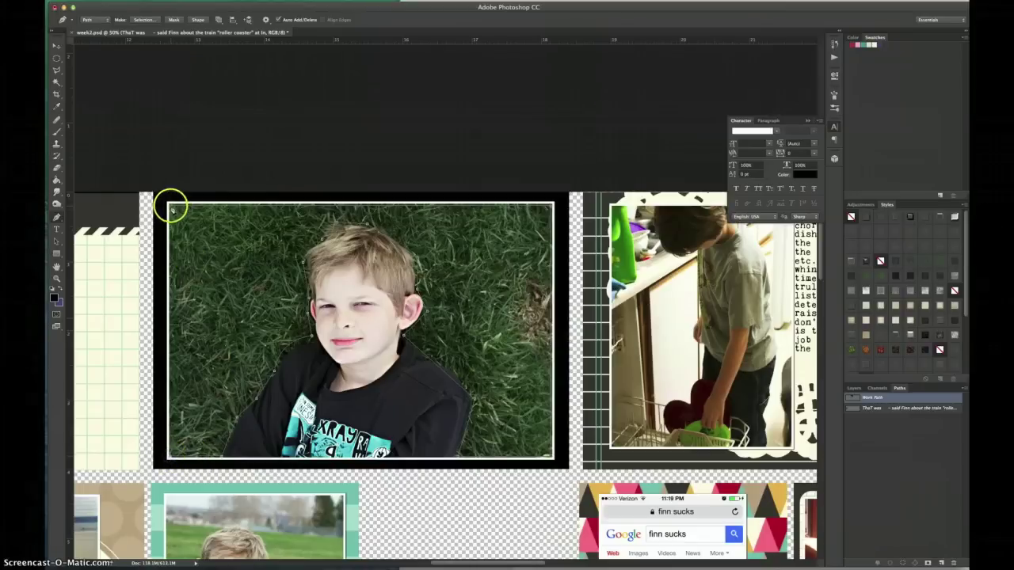
click(56, 240)
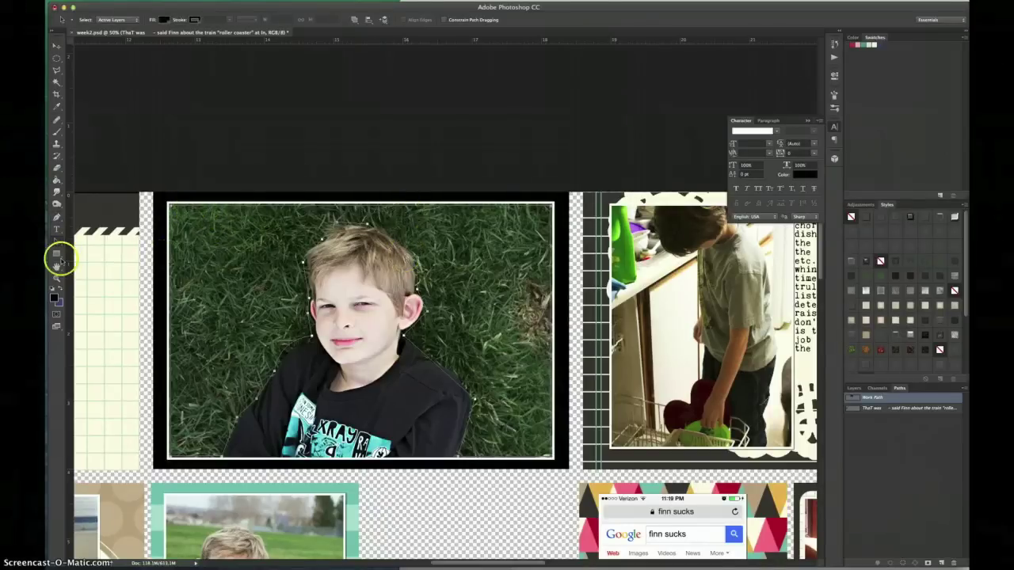
Step: Start a horizontal greeting text inside the traced path and set its colour to white (ffffff)
click(57, 229)
click(232, 228)
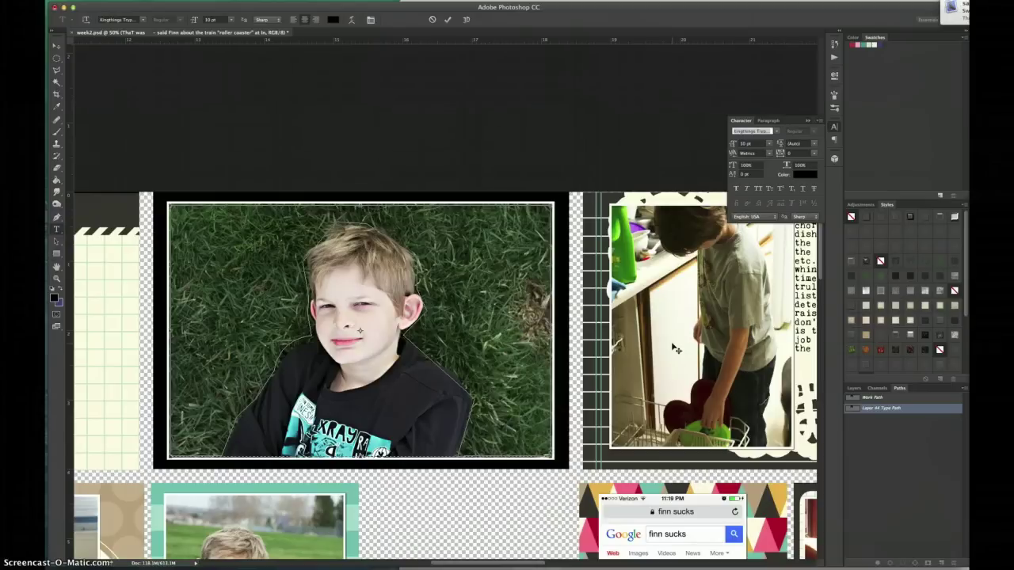
key(super+a)
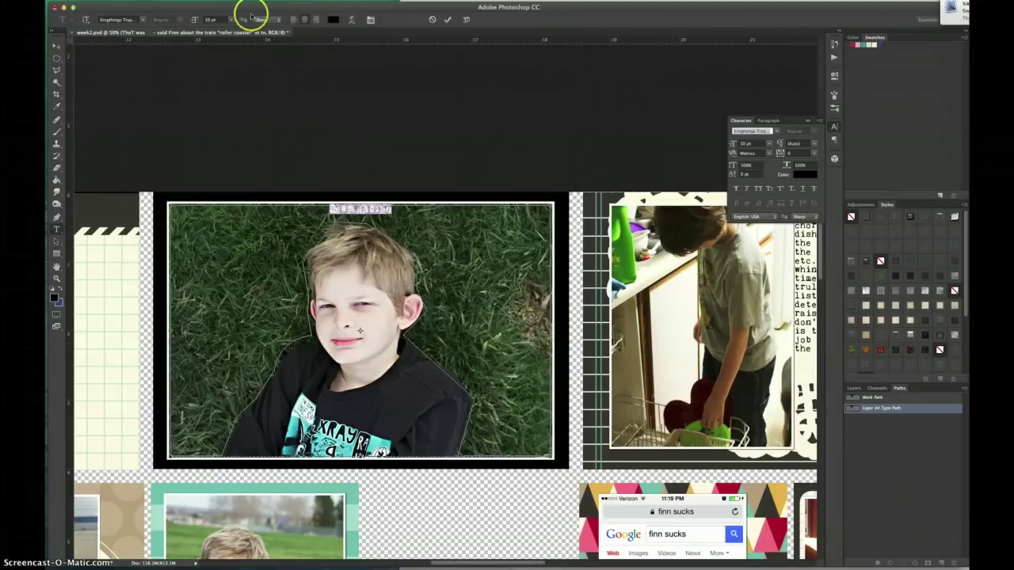
click(335, 22)
drag(811, 319, 604, 95)
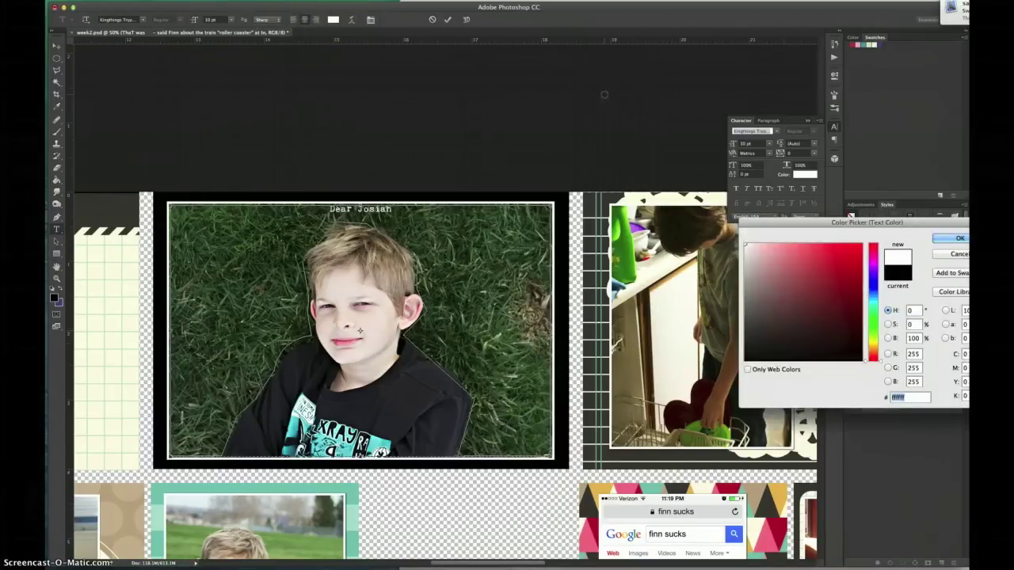
key(Return)
Step: Extend the horizontal greeting with "blah blah blah" as sample text, and discard the whole text
key(Right)
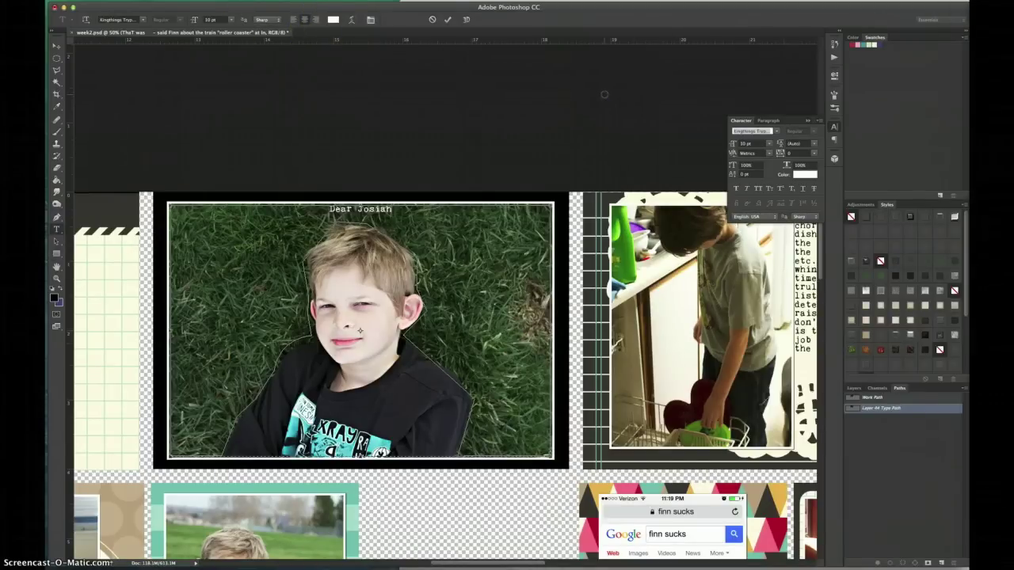
text(bl)
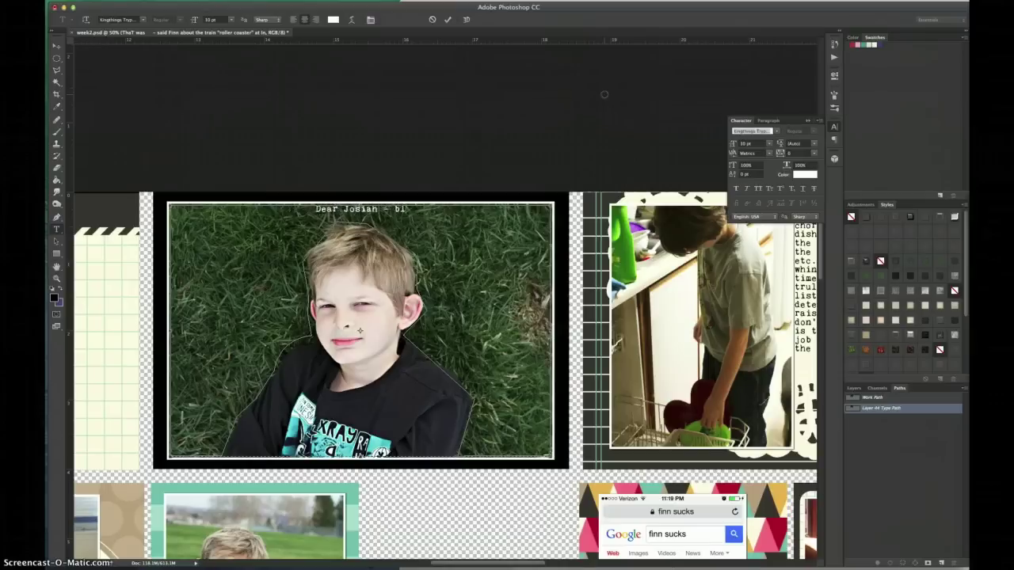
text(ah blah blah)
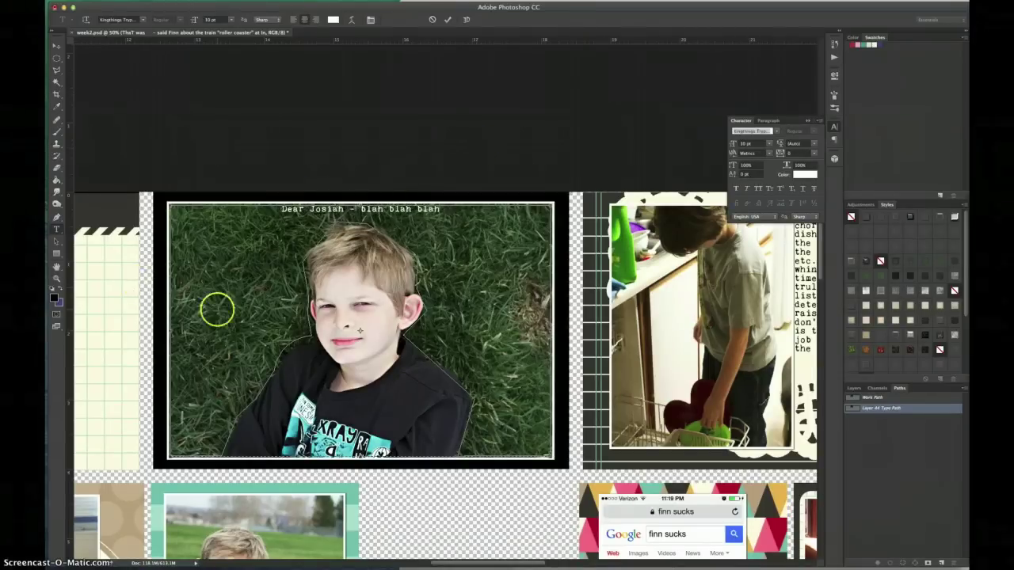
key(Escape)
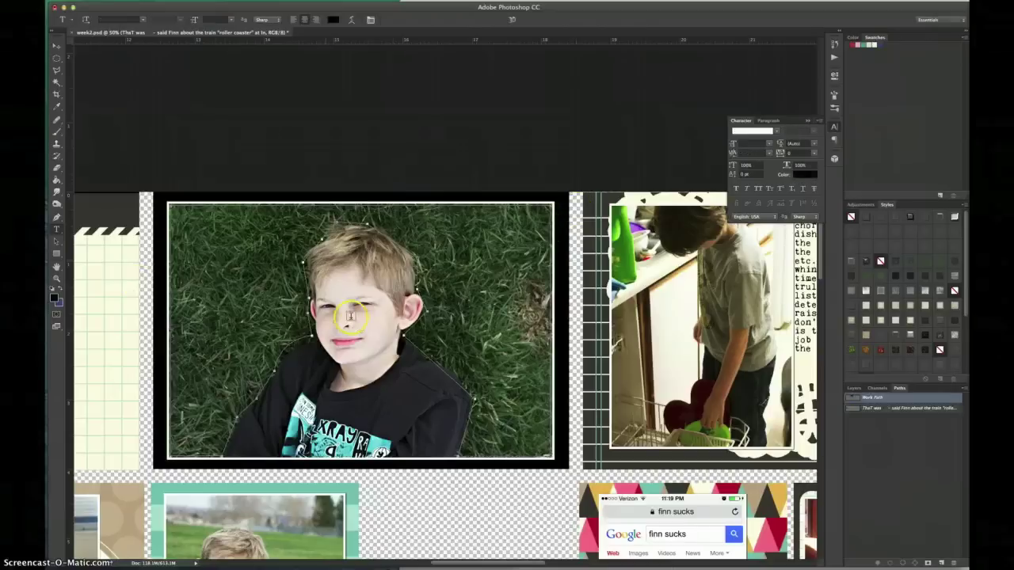
Step: Select the entire traced path and rotate it clockwise onto a diagonal with a free transform
click(56, 242)
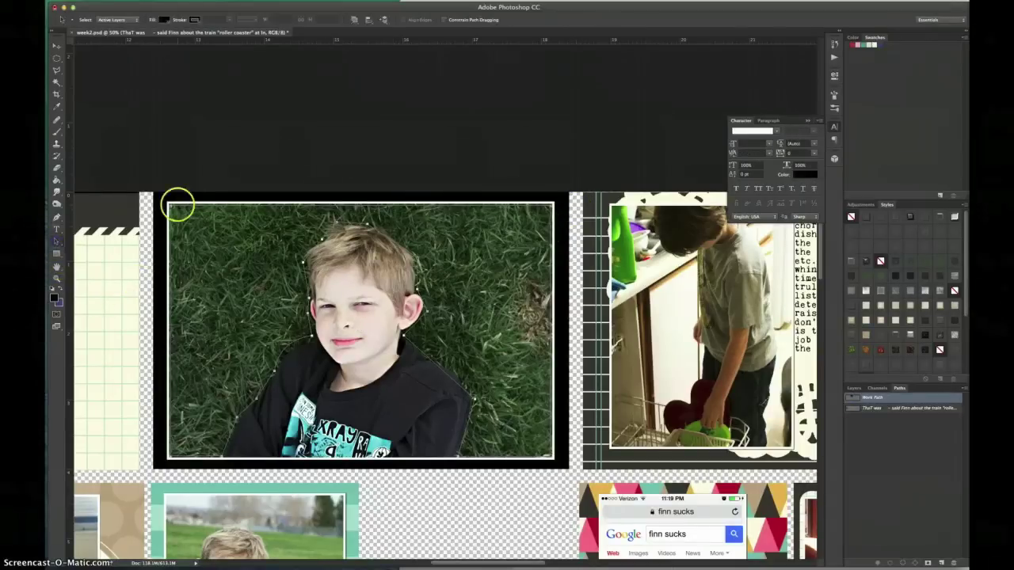
drag(186, 203, 356, 203)
key(ctrl+t)
drag(446, 195, 458, 212)
drag(363, 234, 381, 310)
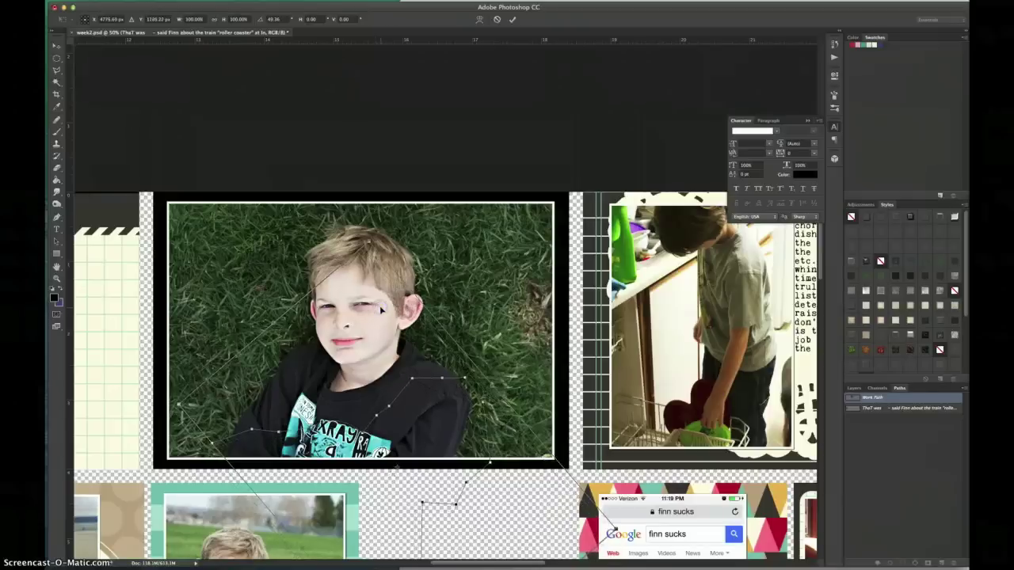
key(Return)
Step: Start the letter's greeting inside the rotated path and colour the text white
click(57, 229)
click(360, 267)
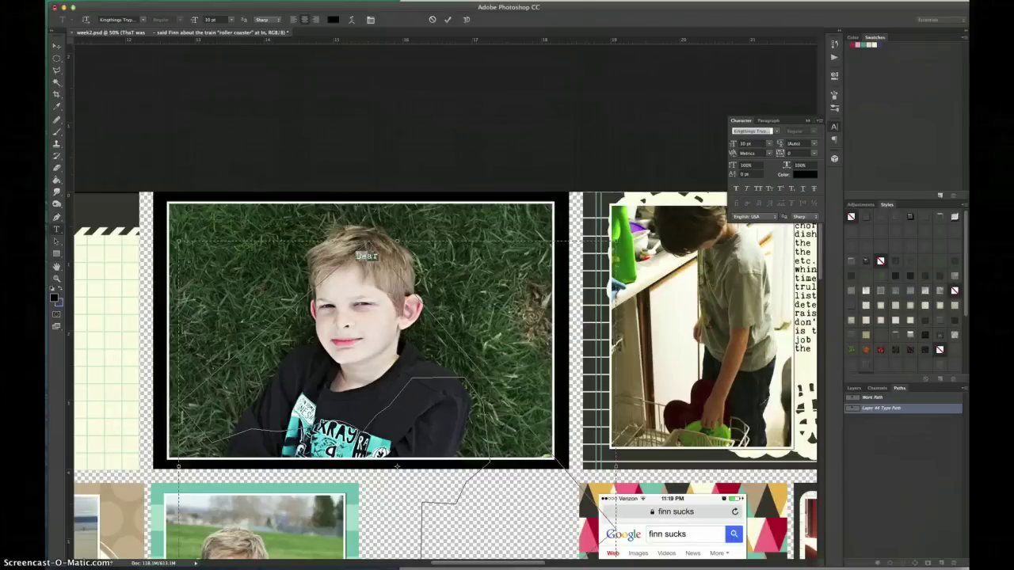
click(335, 19)
drag(809, 305, 748, 243)
click(950, 238)
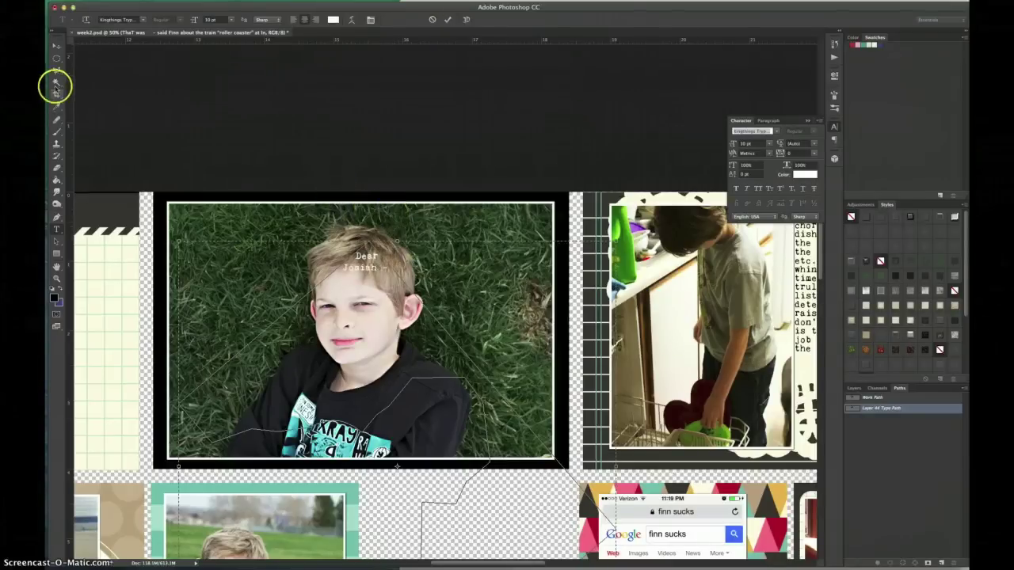
click(57, 47)
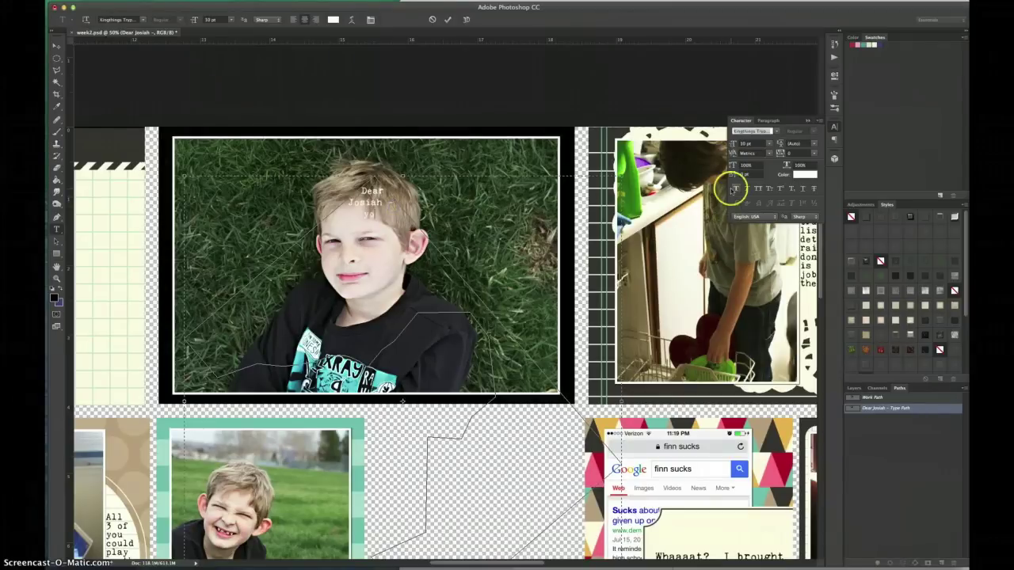
Step: Continue the letter from "you turned 8 this week and I can't believe just how old you are" through "you love playing computer games and watching"
text(u)
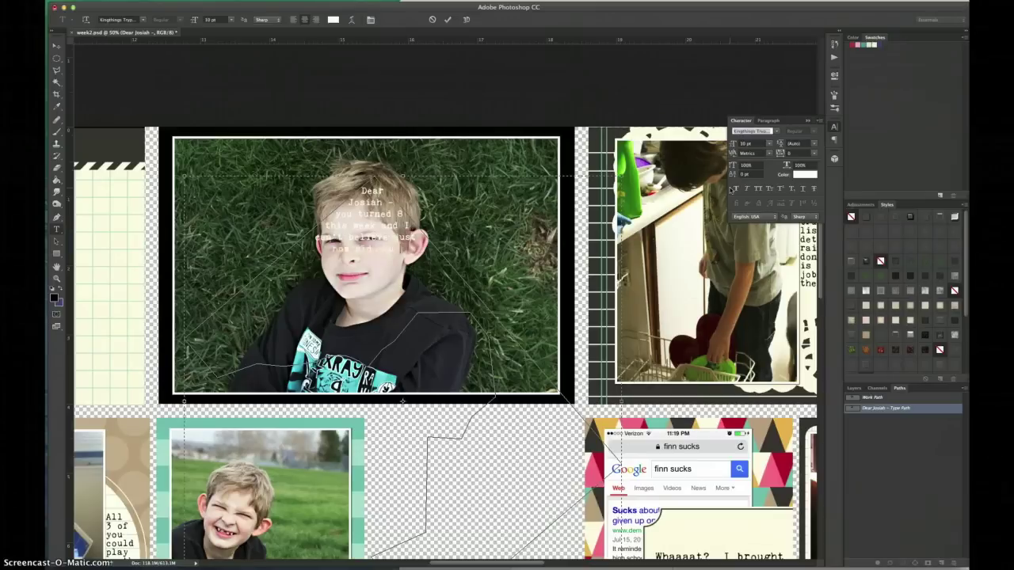
text(t 8)
key(Return)
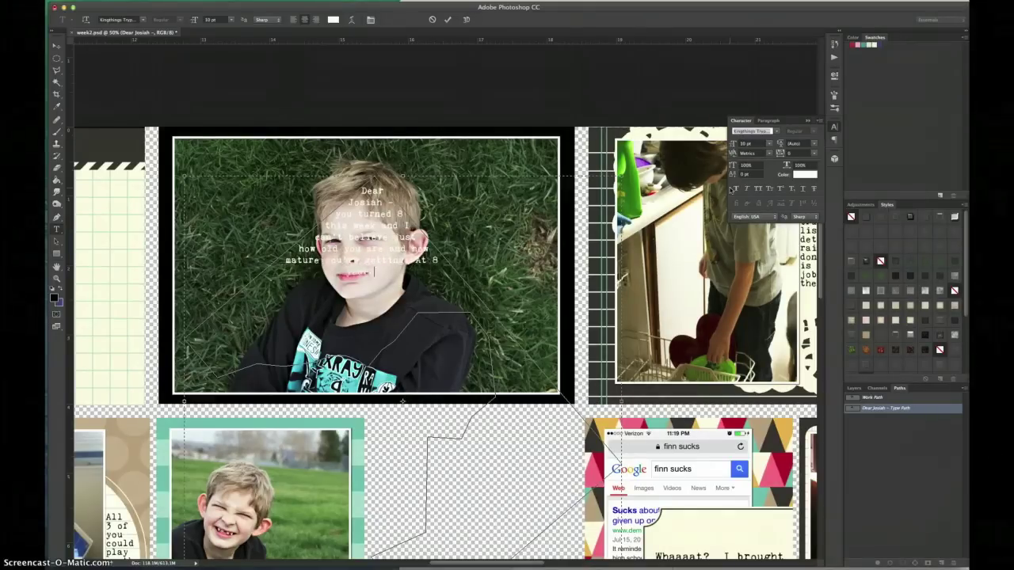
text(years old you're playing)
key(Return)
text(computer games and watching Y)
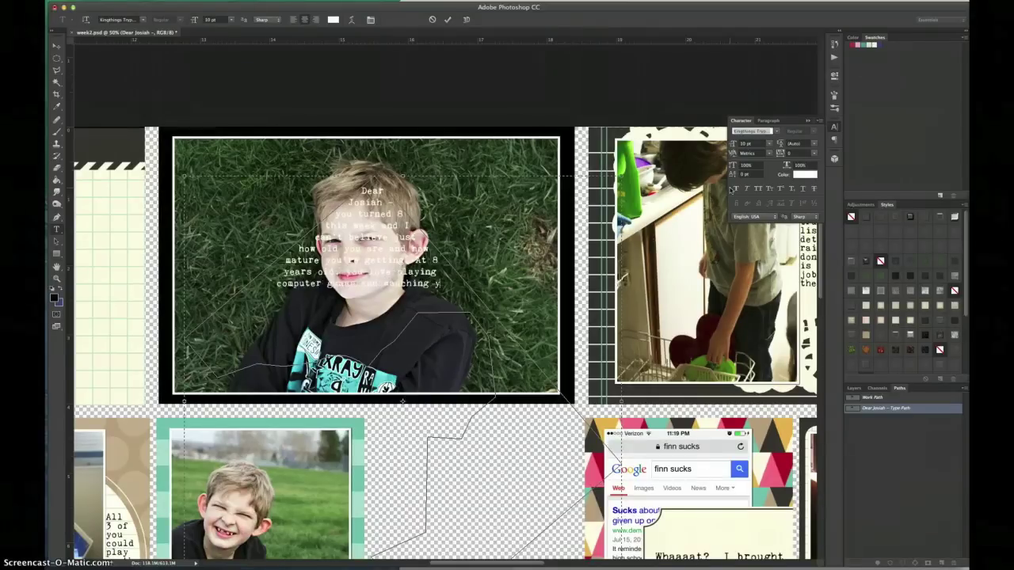
Step: Extend the letter with YouTube videos on favorite games, playing outside with friends, "doing all kinds of sports, climbing and other 'boy' things as well."
text(ouTube videos on your favorite games, but you)
key(Return)
text(also lo)
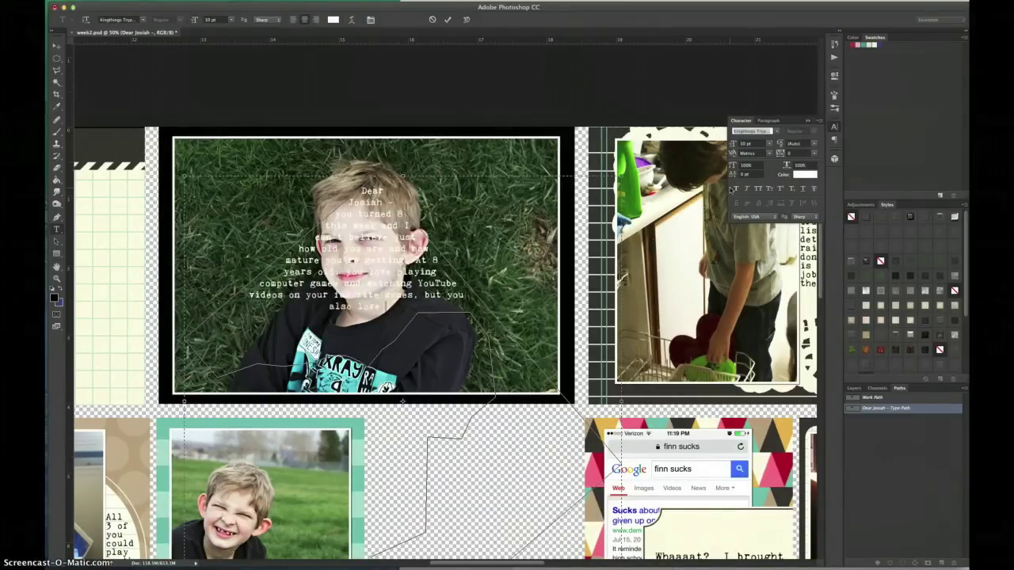
text(ve to hang outside with your friends)
text( doing all ki)
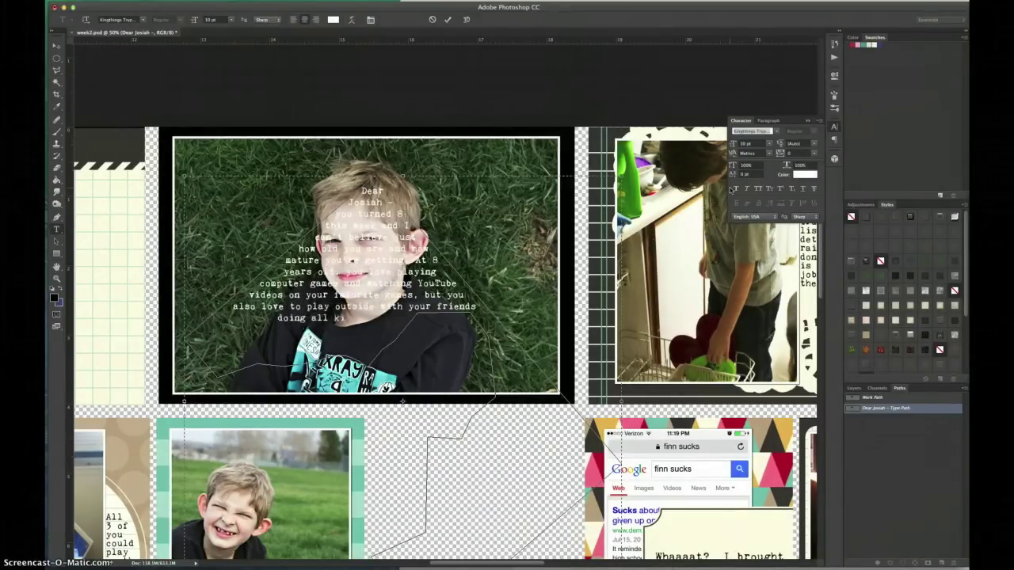
text(nds of sports, climbing and other "boy things)
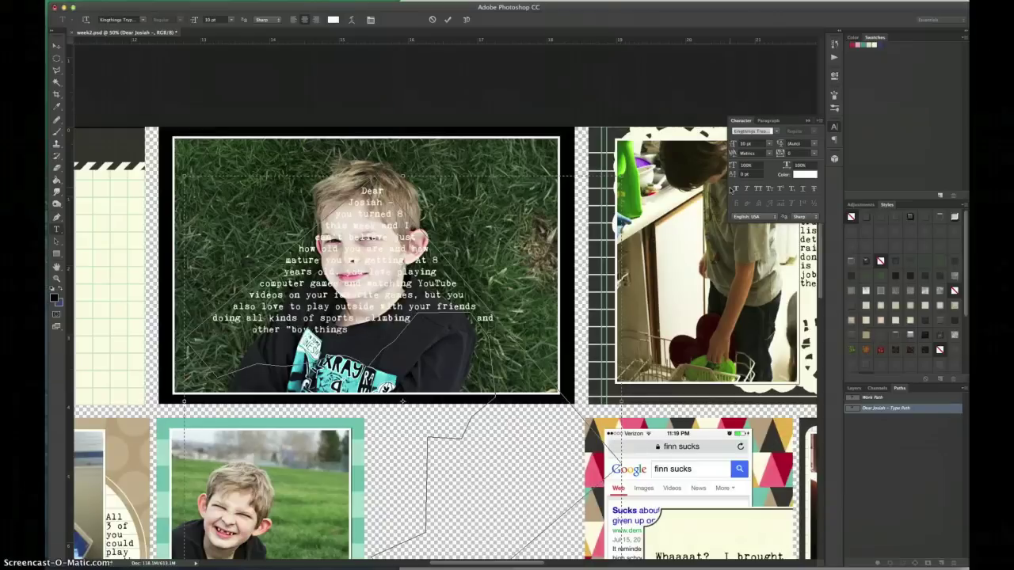
text( as well.)
text(")
Step: Add to the letter "You love to draw, and are always looking over shoulder at the things I am"
key(End)
text(You love to draw, and are alwa)
text(ys)
key(Return)
text(looking over shoulder a)
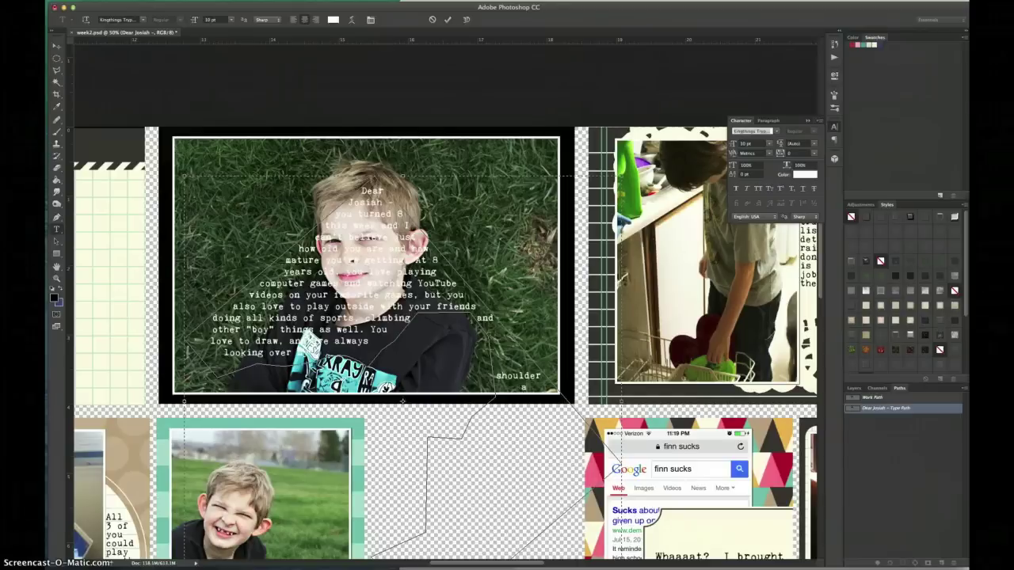
text(t the things I am)
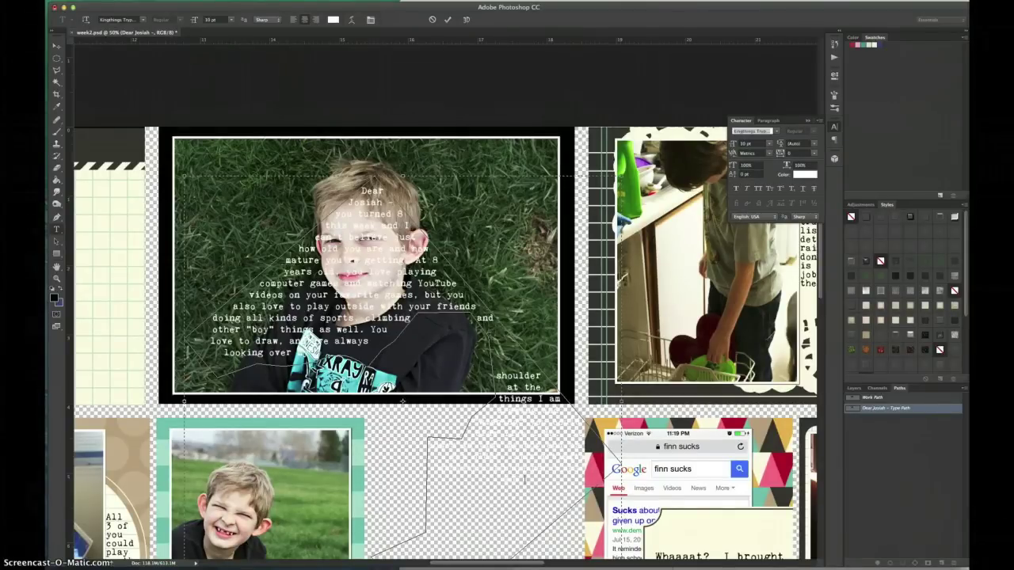
Step: Rotate the letter's text block counterclockwise and position it so the diagonal text fits the grass area around the boy
click(56, 46)
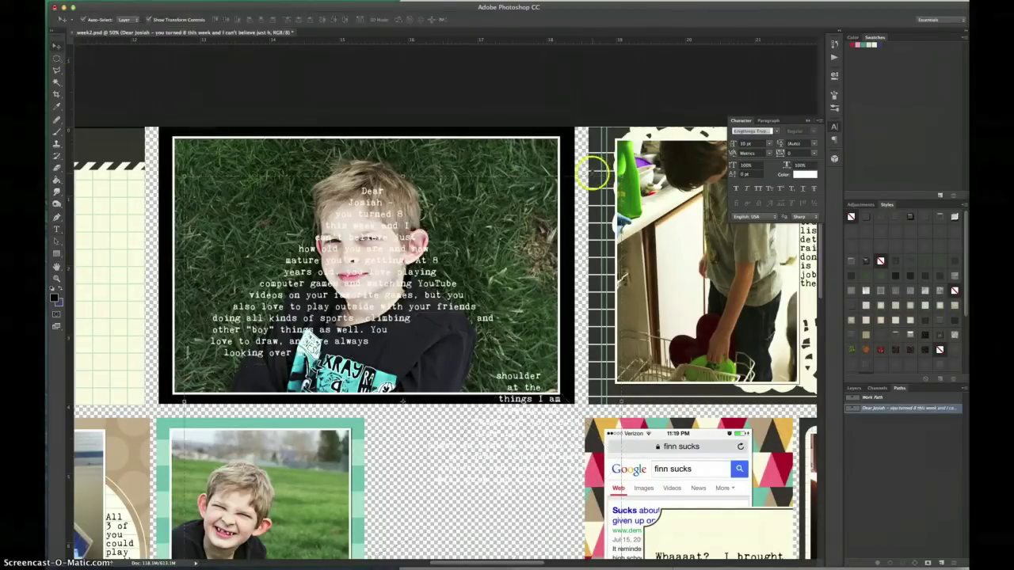
drag(592, 171, 327, 145)
drag(346, 323, 341, 221)
drag(619, 144, 620, 168)
drag(444, 192, 444, 198)
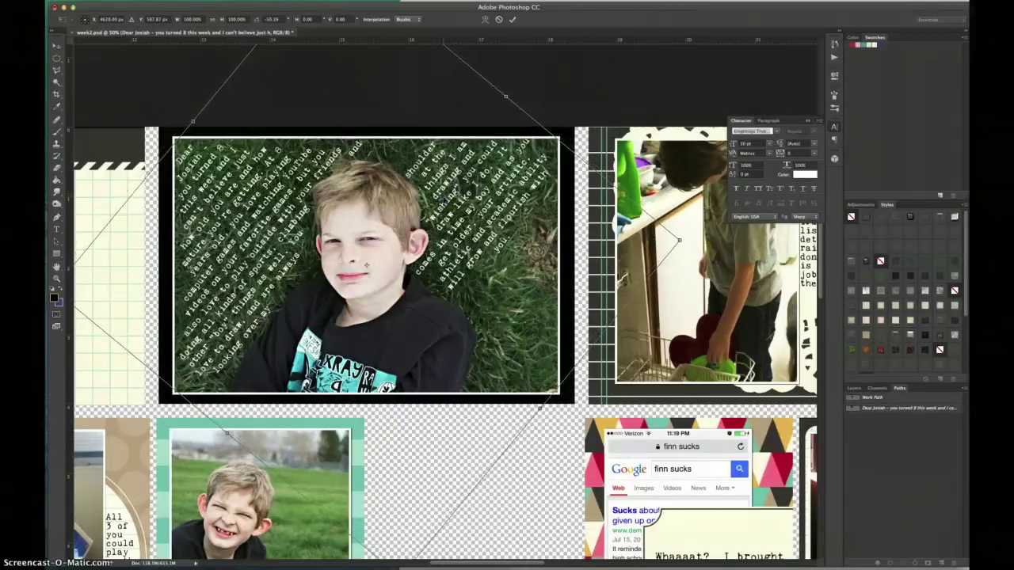
key(Return)
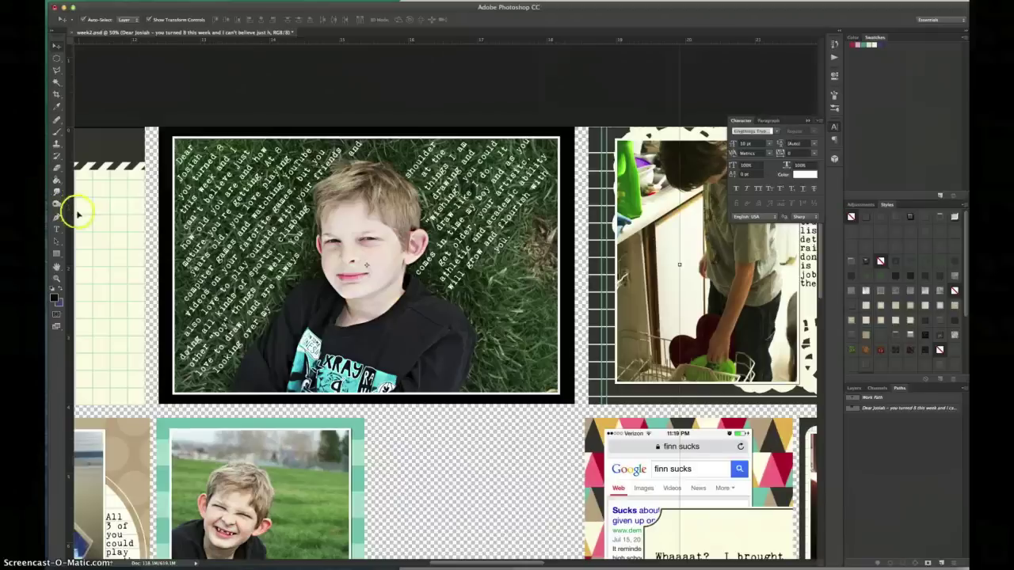
Step: Add to the letter "I love how sweet you are, even if you are definitely the middle child with all the syndrome that"
click(56, 229)
click(505, 242)
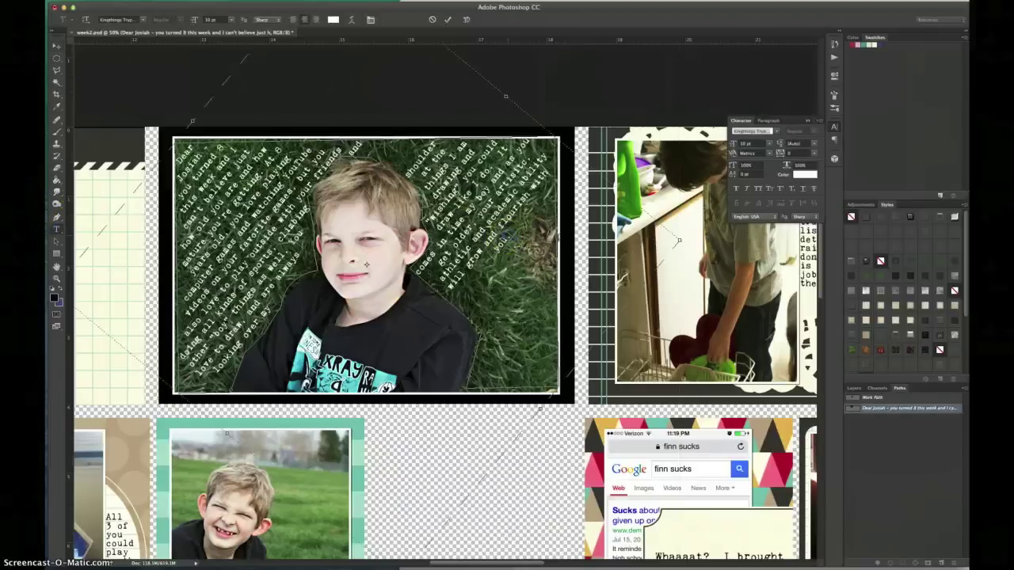
text(I love how sweet you are, even if you are)
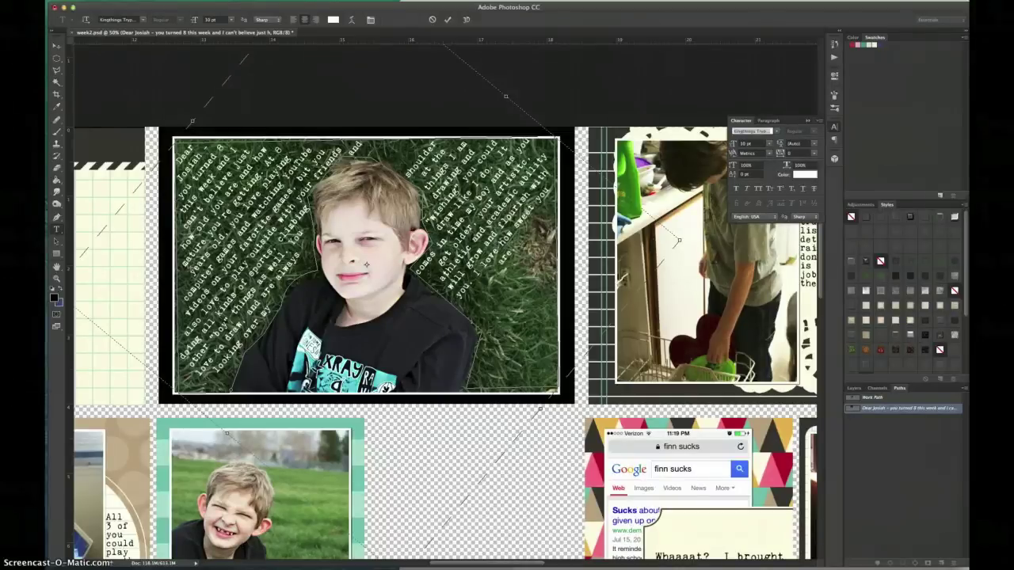
text( definitely the middle child with all the syndrome that)
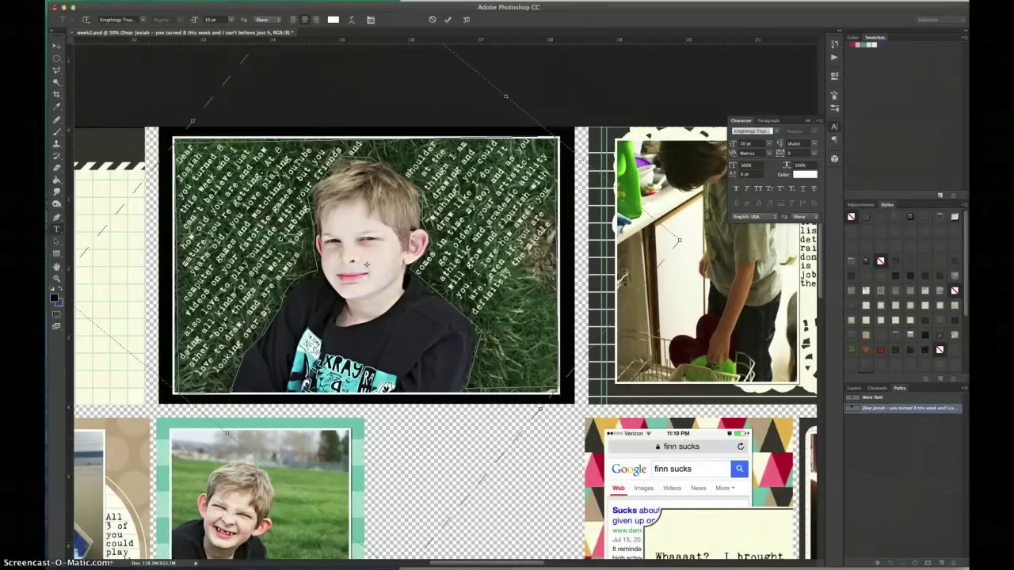
Step: Finish the letter with "entails. You never cease complimenting those around" and "and have the best heart", then commit the text
text( entails. You never cease complimenting those around)
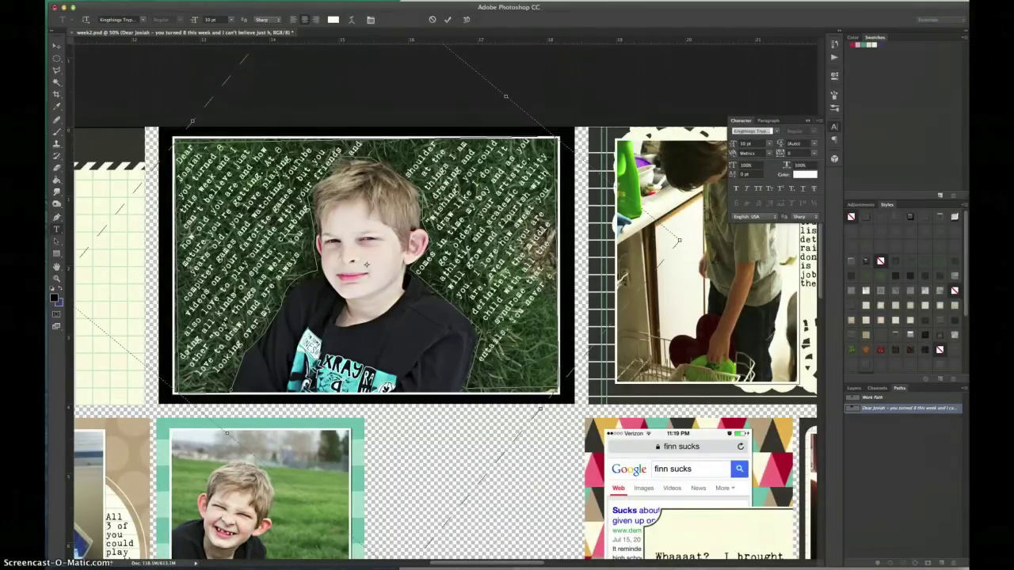
text( and have the best heart)
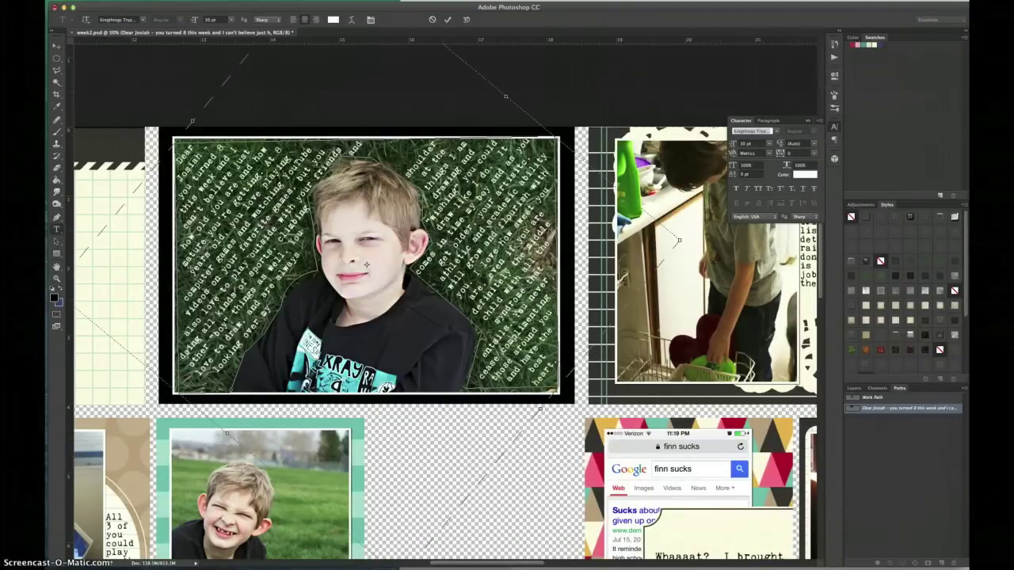
click(56, 44)
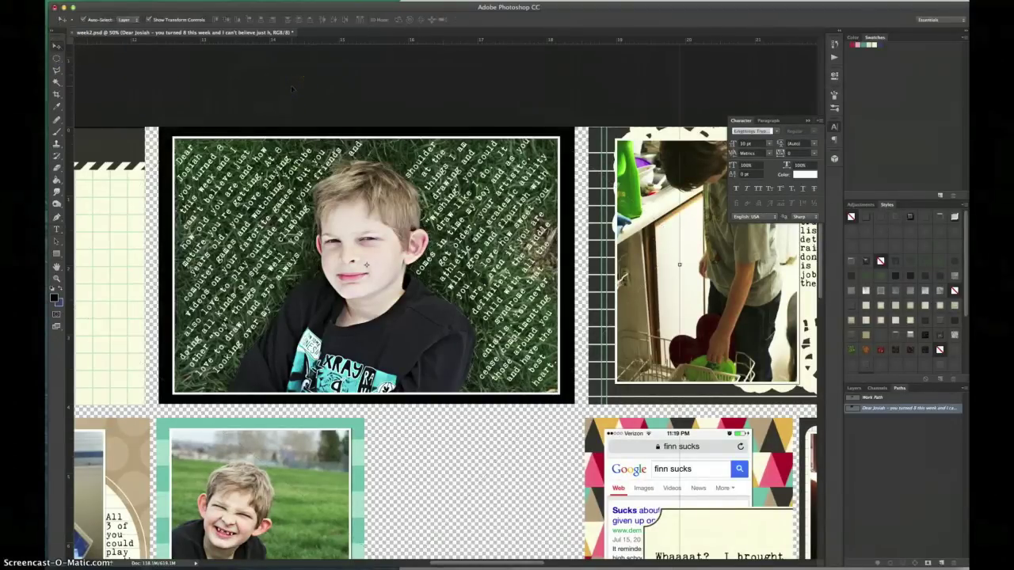
Step: Change the font of the whole diagonal letter to the handwritten Pea Hannah typeface
click(287, 186)
click(57, 229)
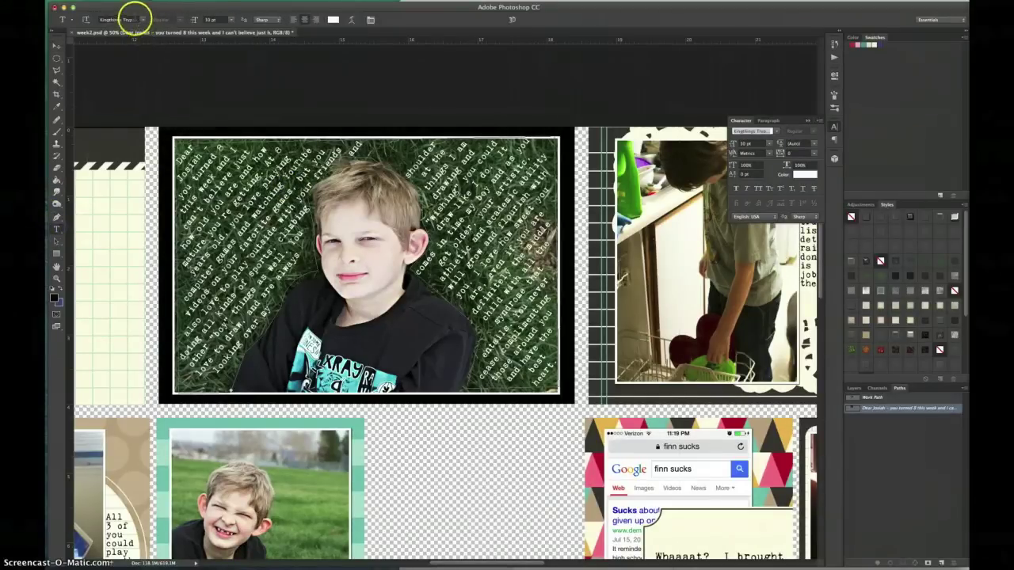
click(133, 19)
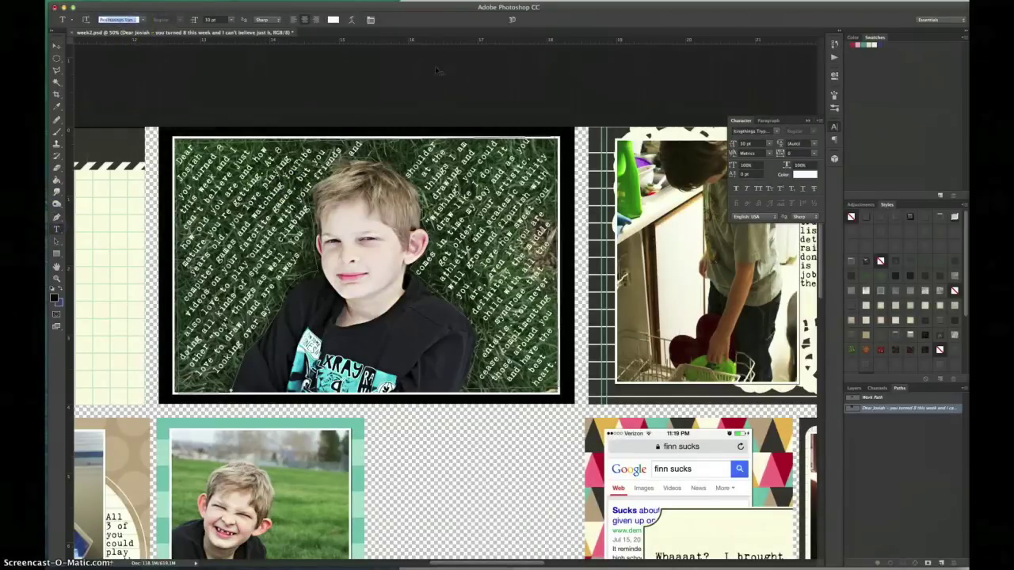
key(Return)
click(247, 33)
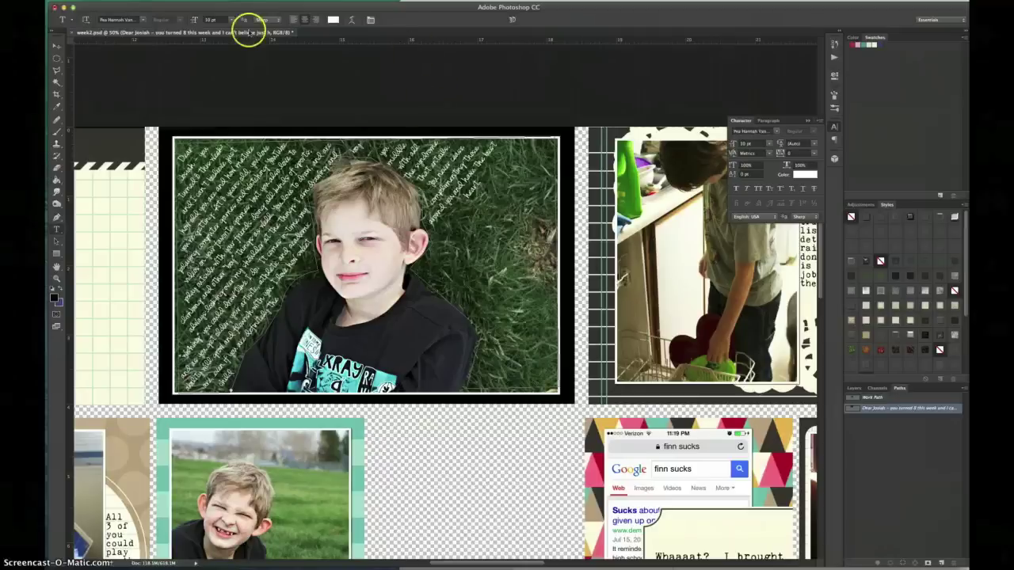
Step: Try font sizes of 12, 14 and 13 pt on the diagonal letter to fill the grass area
click(221, 20)
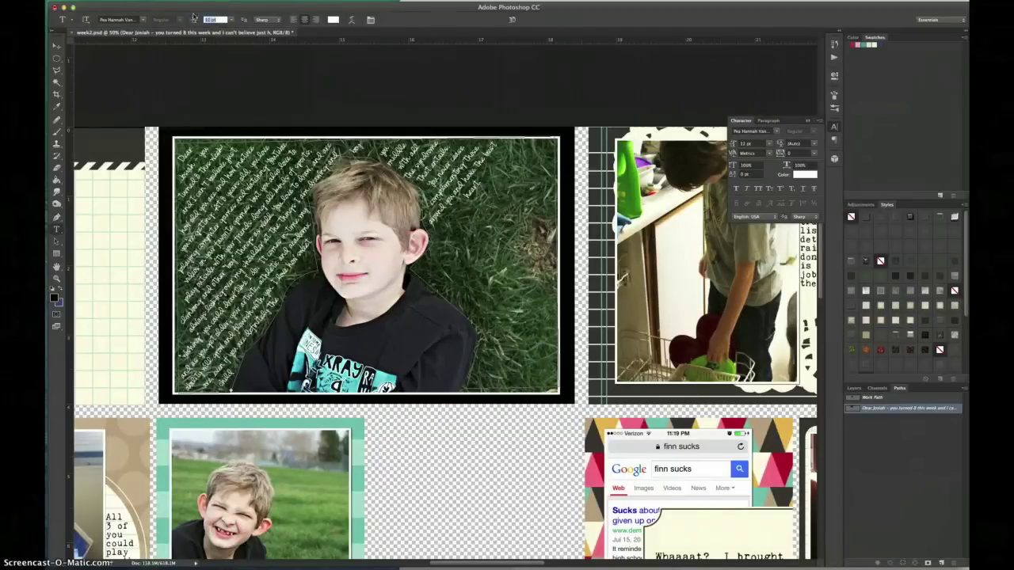
text(12)
key(Return)
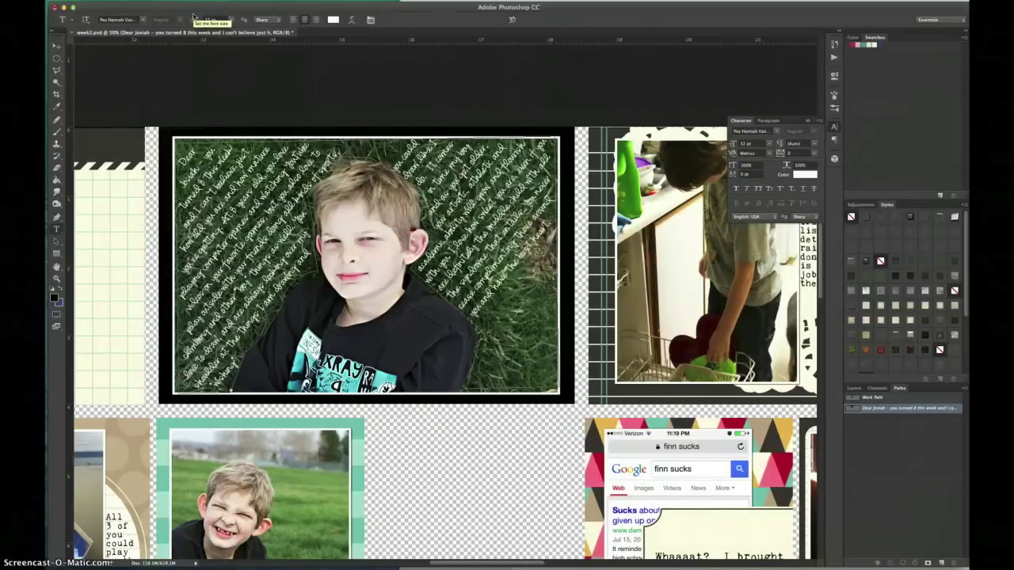
click(209, 19)
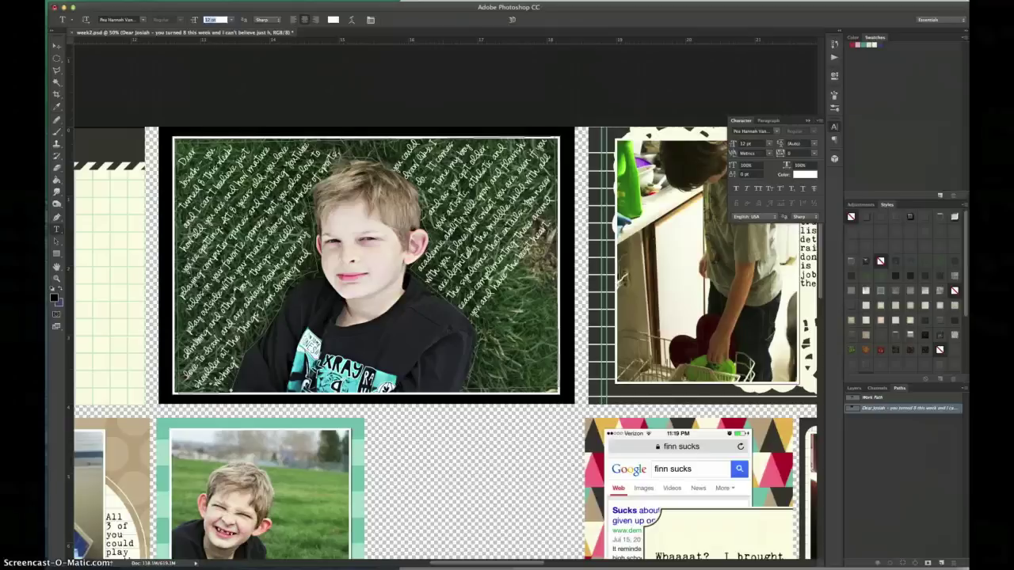
text(14)
key(Return)
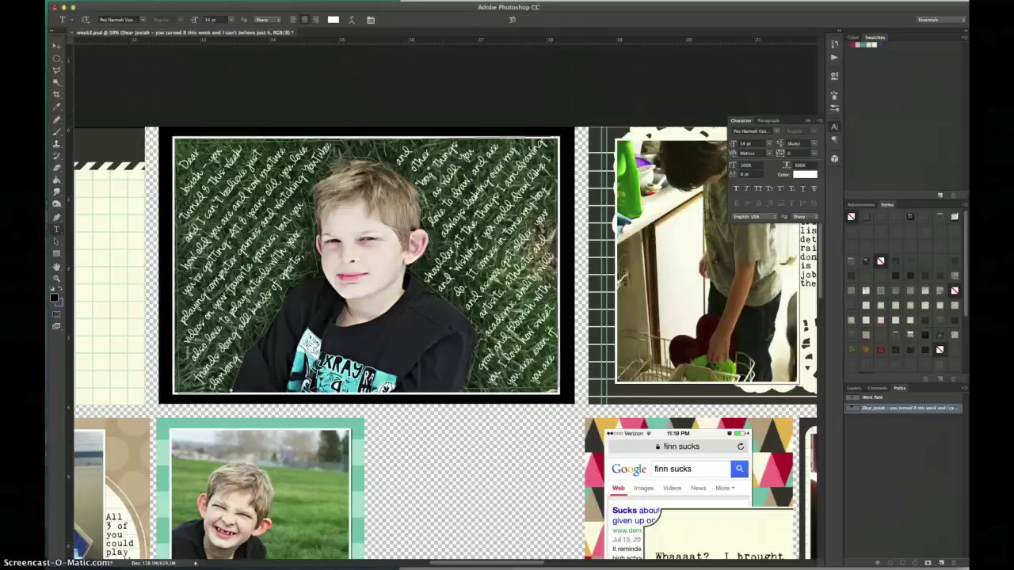
click(214, 19)
text(13)
key(Return)
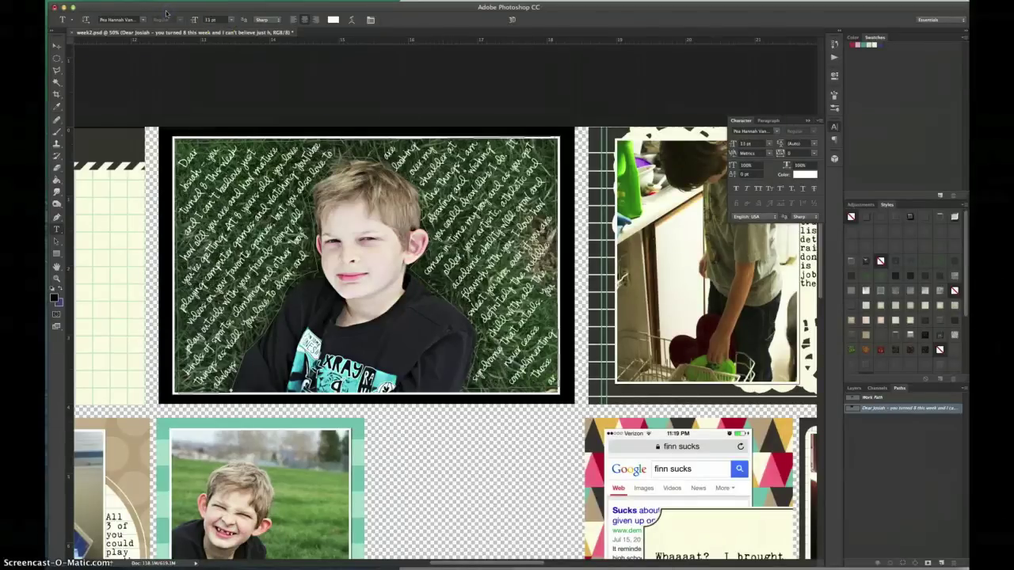
Step: Set the diagonal letter's font size to 12.5 pt and leave text editing
click(210, 19)
text(12.5)
key(Return)
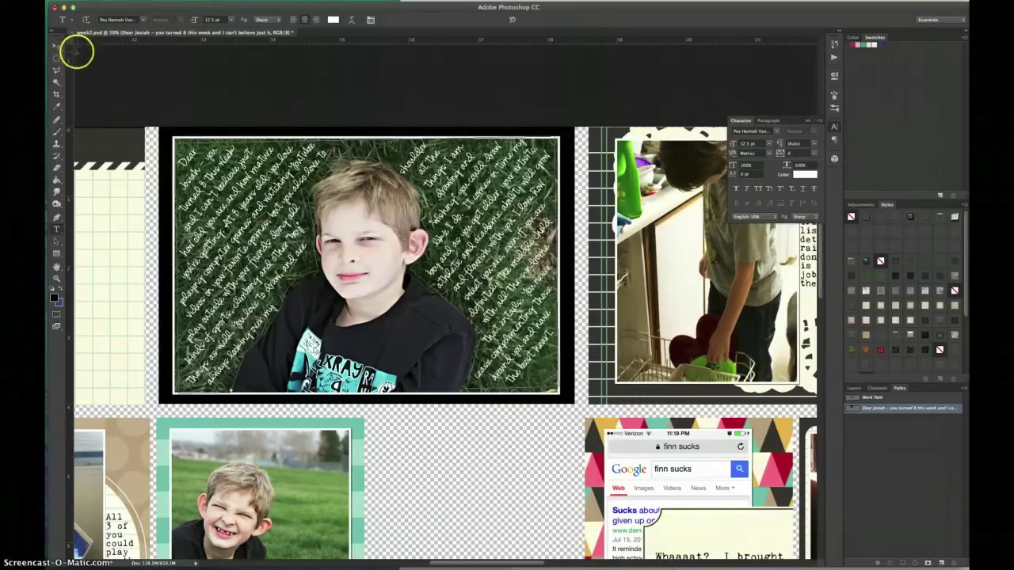
click(57, 47)
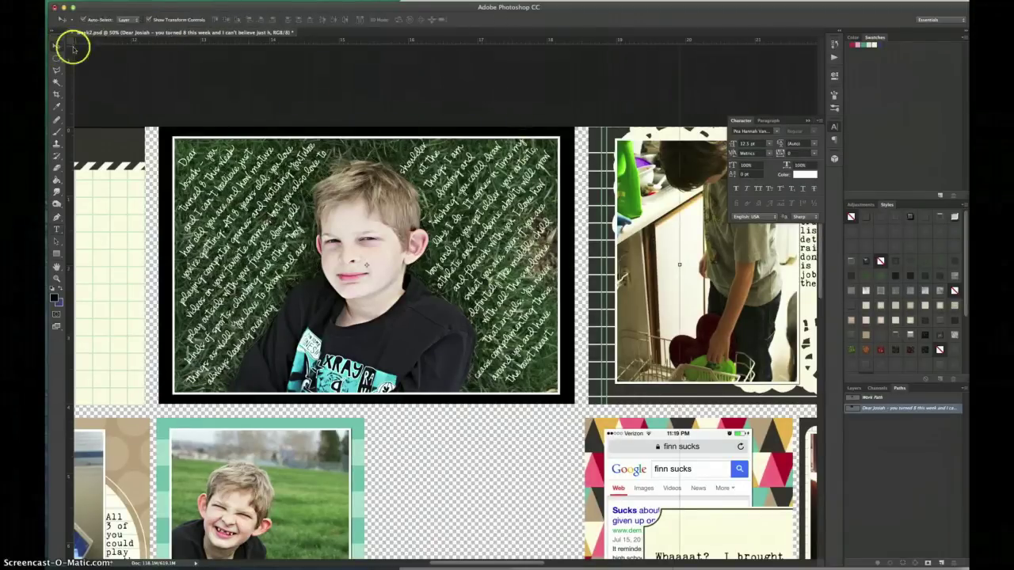